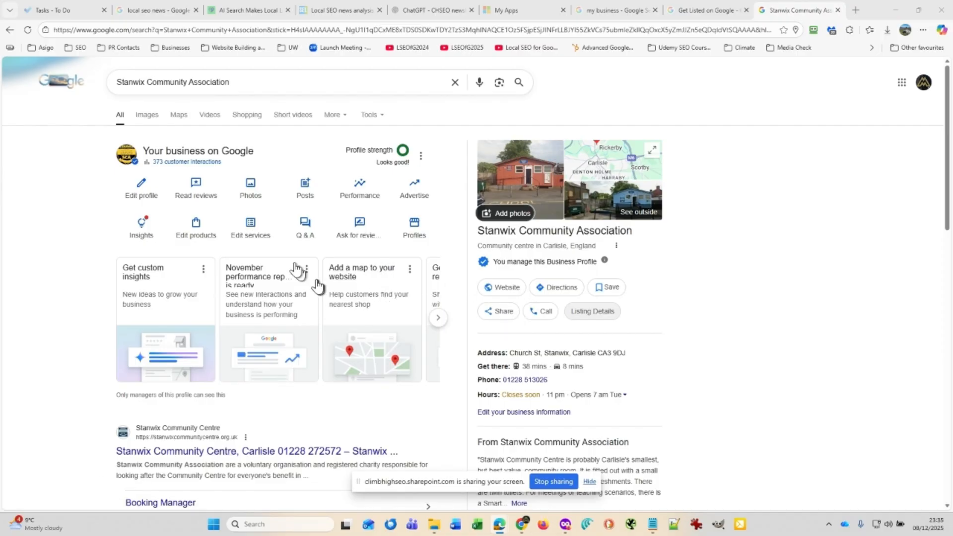
Start a new post of type Event for the Stanwix Community Association business profile
{"action": "left_click", "coordinate": [306, 187]}
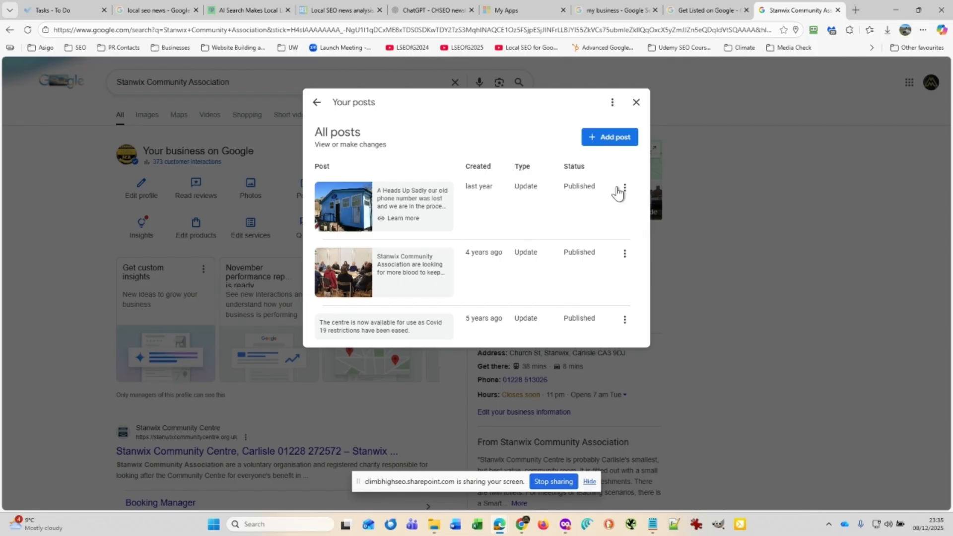
{"action": "left_click", "coordinate": [610, 143]}
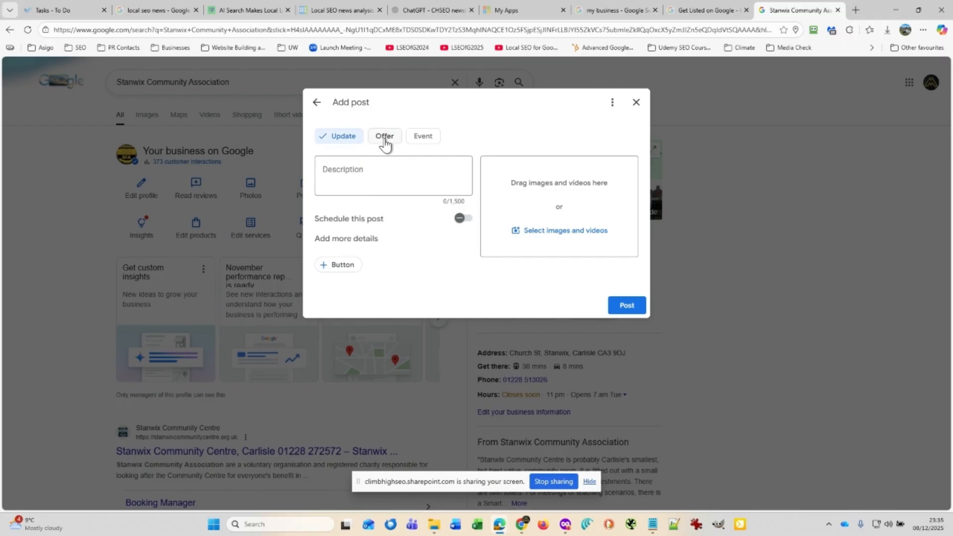
{"action": "left_click", "coordinate": [427, 139]}
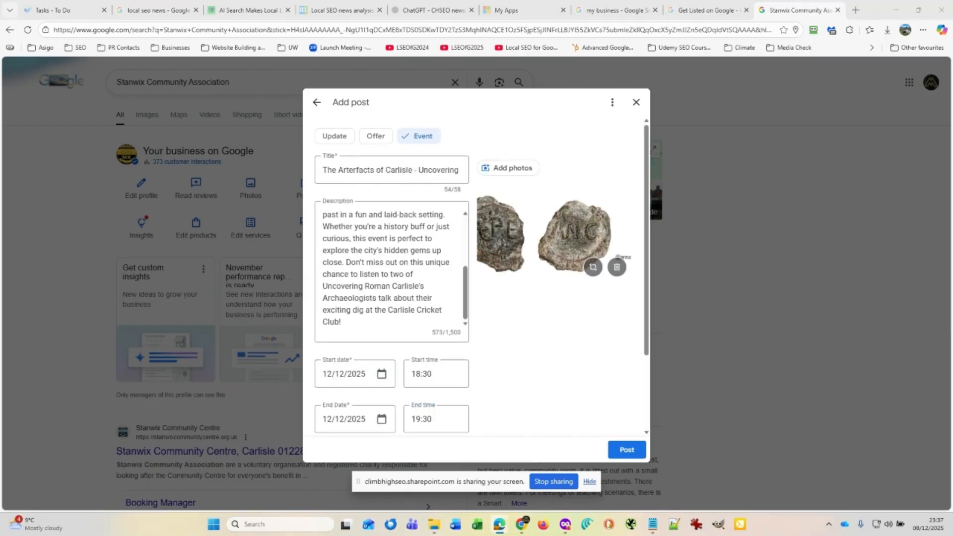
Correct the spelling in the event title so it reads "The Artefacts of Carlisle - Uncovering Roman Carlisle"
{"action": "left_click", "coordinate": [356, 169]}
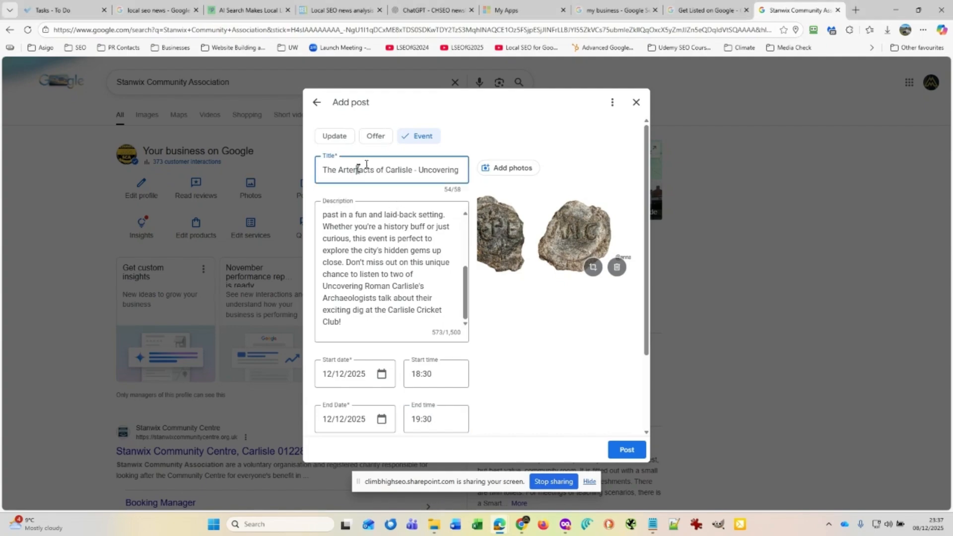
{"action": "key", "text": "BackSpace"}
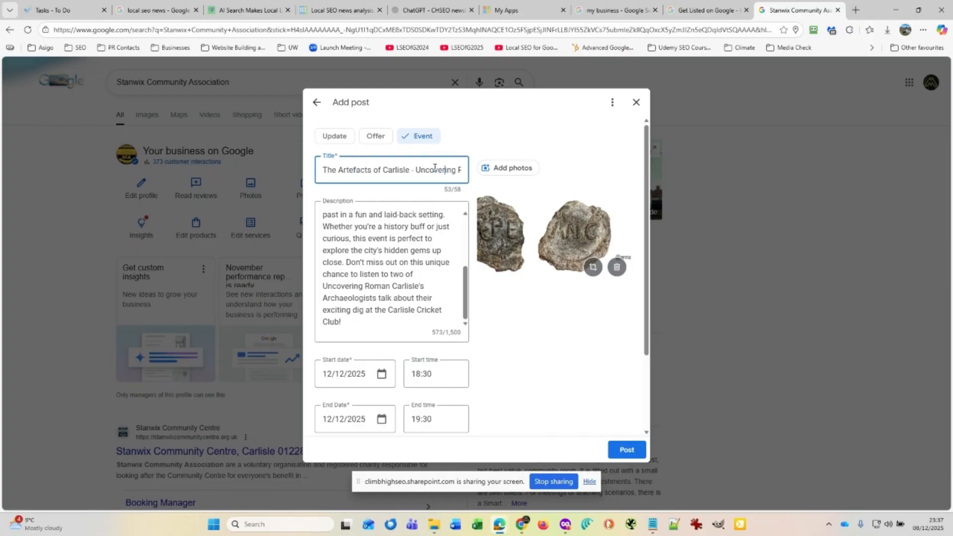
{"action": "key", "text": "Right"}
{"action": "key", "text": "Right"}
{"action": "key", "text": "Right"}
{"action": "key", "text": "Right"}
{"action": "key", "text": "Right"}
{"action": "key", "text": "Right"}
{"action": "key", "text": "Right"}
{"action": "key", "text": "Right"}
{"action": "key", "text": "Right"}
{"action": "key", "text": "Right"}
{"action": "key", "text": "Right"}
{"action": "key", "text": "Right"}
{"action": "key", "text": "Right"}
{"action": "key", "text": "Right"}
{"action": "key", "text": "Right"}
{"action": "key", "text": "Right"}
{"action": "key", "text": "Right"}
{"action": "key", "text": "Right"}
{"action": "key", "text": "Right"}
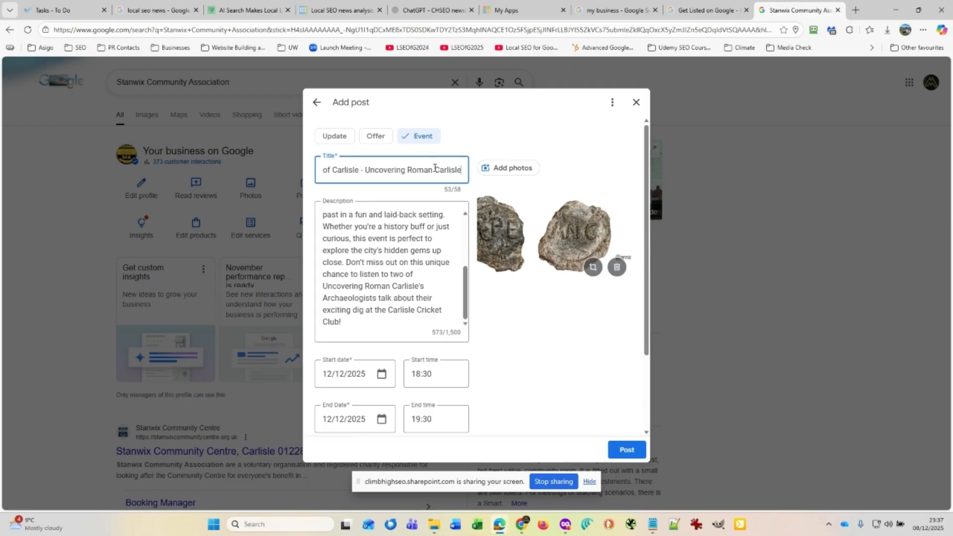
Add a new line reading "Cost £6.13 (Eventbrite Link below)" at the end of the event description
{"action": "scroll", "coordinate": [419, 238], "scroll_direction": "up", "scroll_amount": 3}
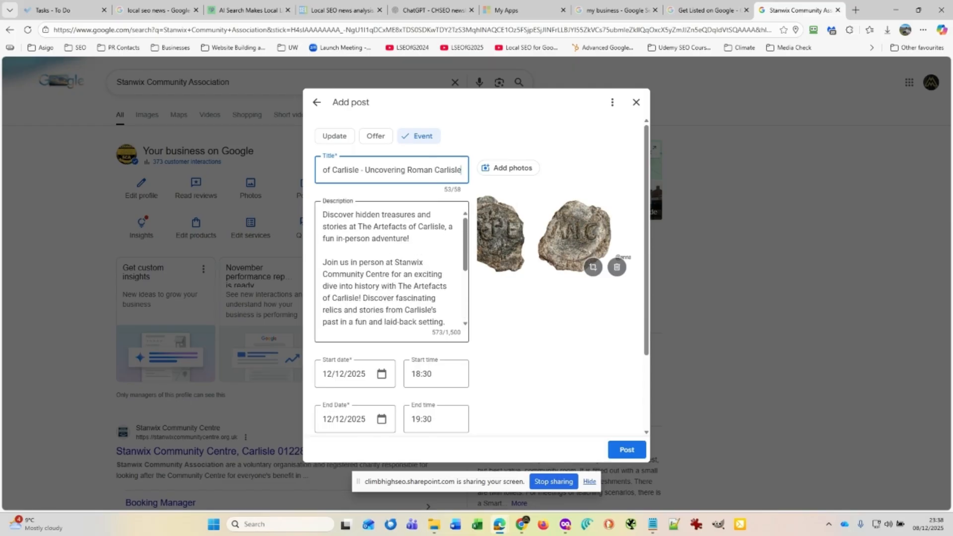
{"action": "scroll", "coordinate": [419, 256], "scroll_direction": "down", "scroll_amount": 3}
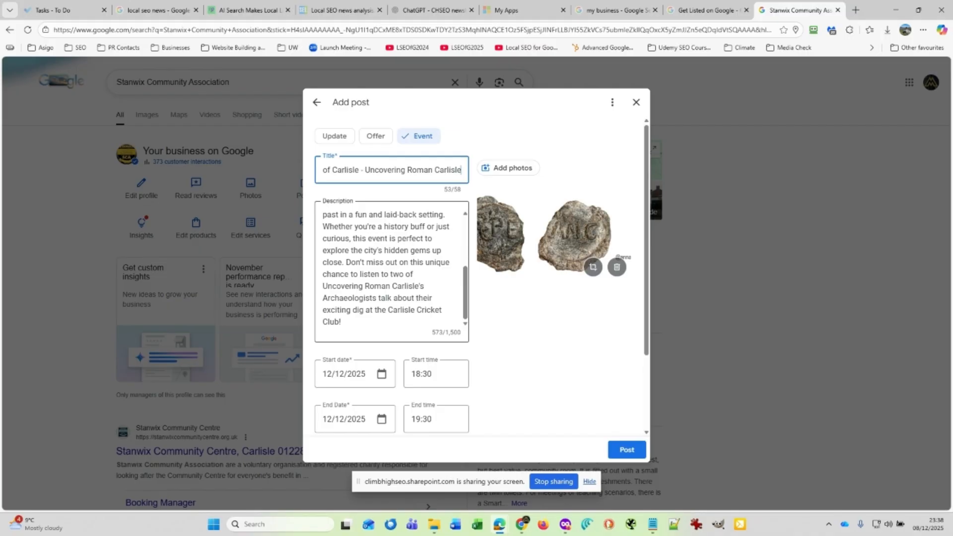
{"action": "left_click", "coordinate": [377, 323]}
{"action": "key", "text": "Return"}
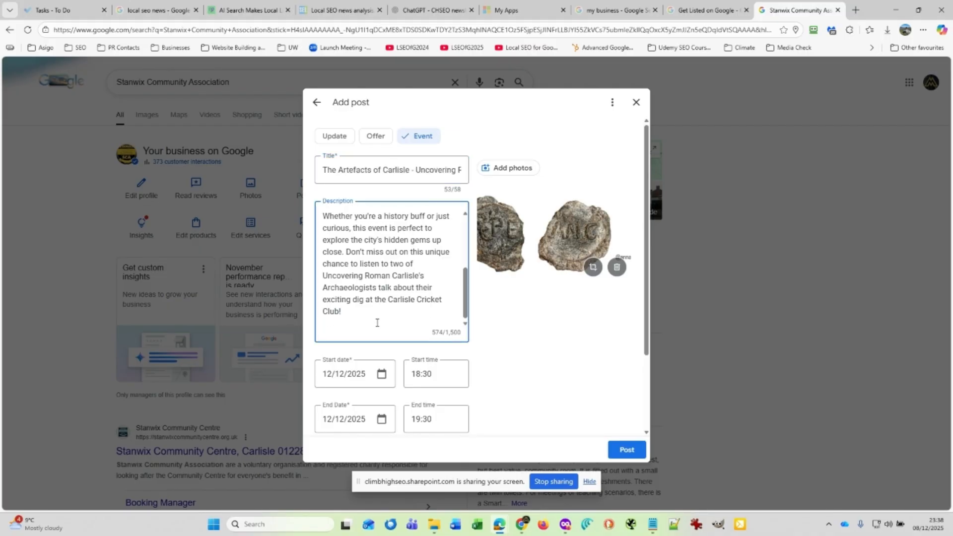
{"action": "type", "text": "Cost "}
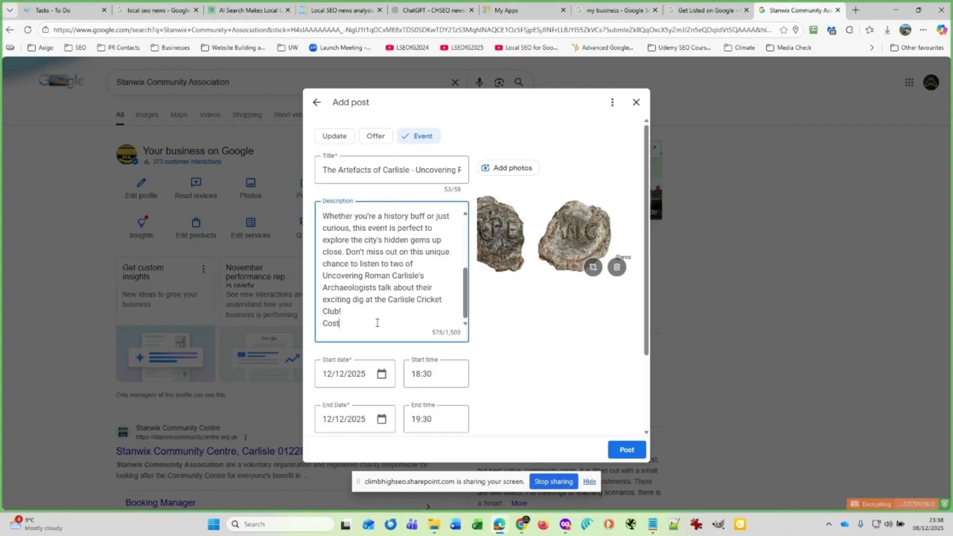
{"action": "type", "text": "£"}
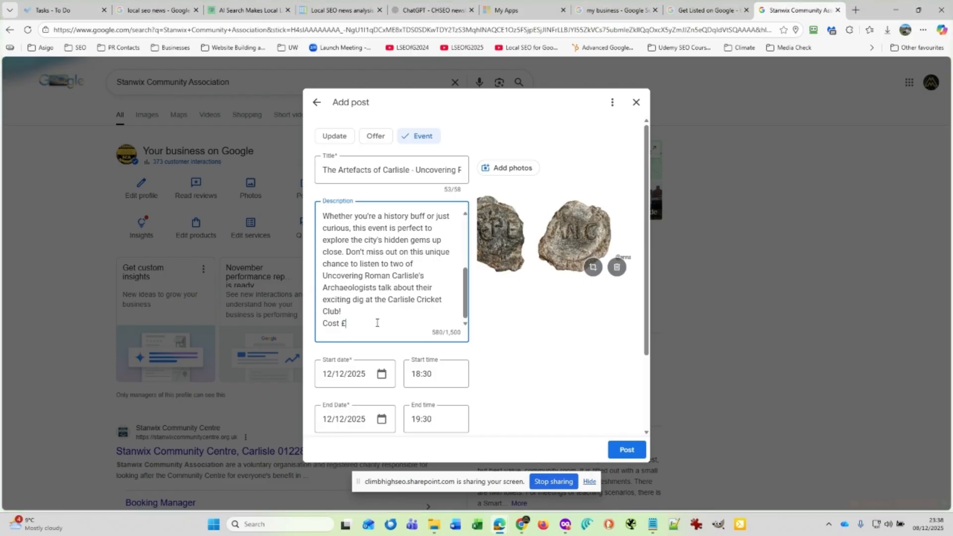
{"action": "type", "text": "6."}
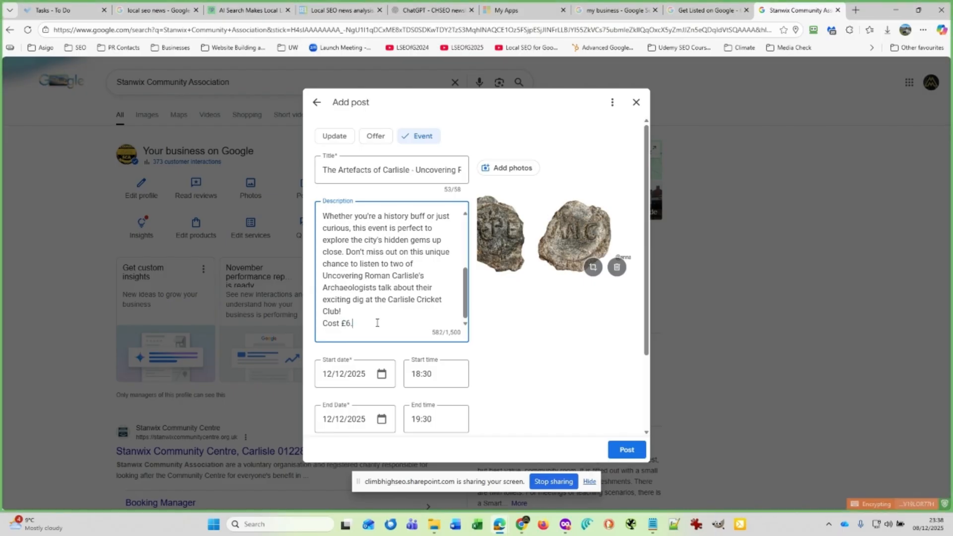
{"action": "type", "text": "13 ("}
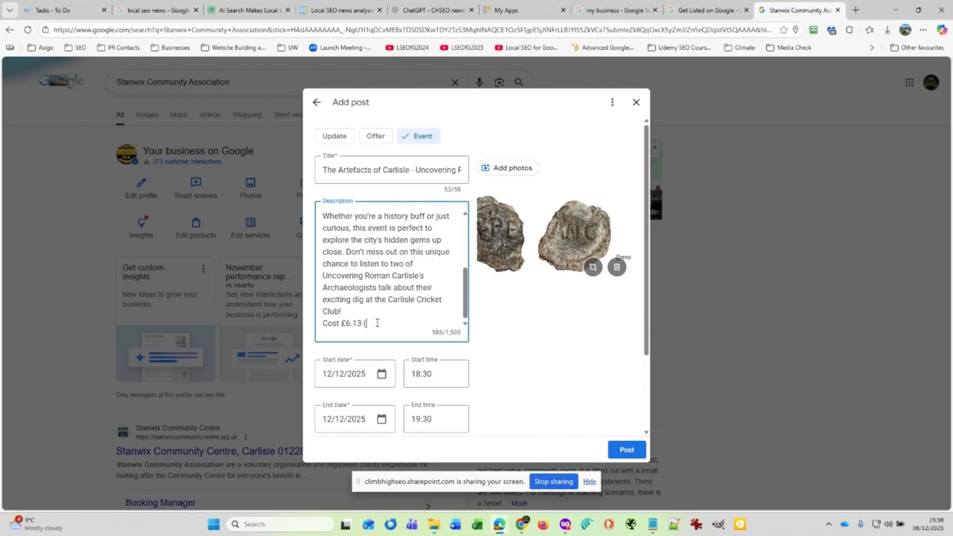
{"action": "type", "text": "Event"}
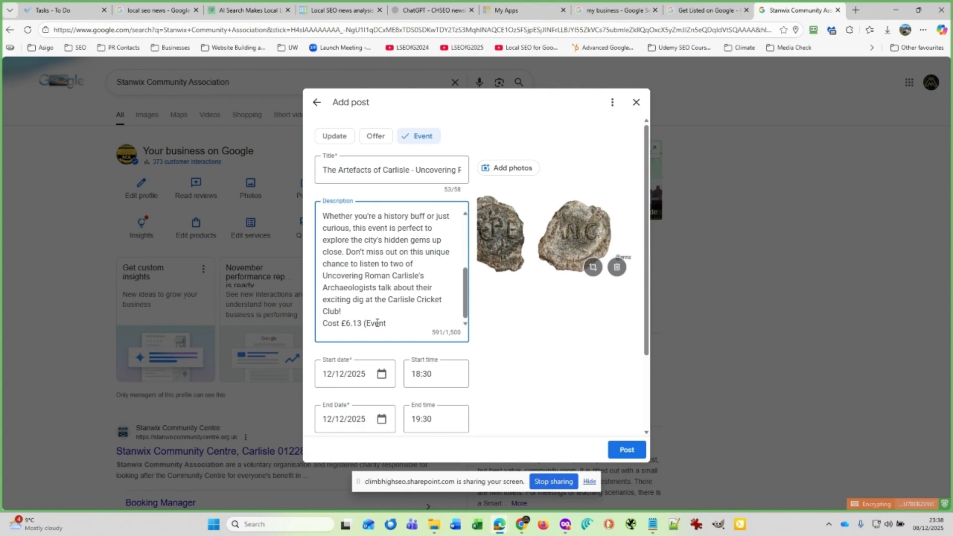
{"action": "type", "text": "brite Link below)"}
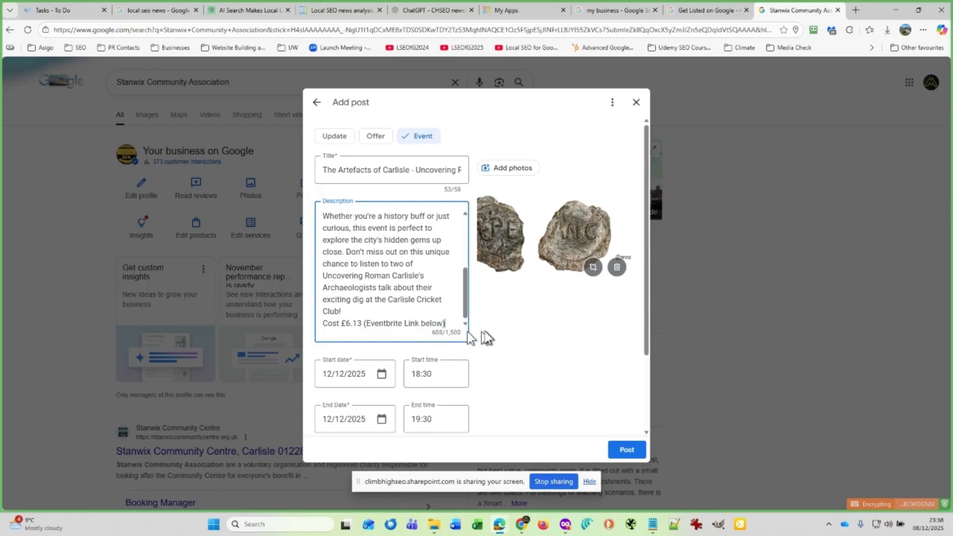
Add a Book button to the event post and paste the copied booking link as its target
{"action": "scroll", "coordinate": [510, 331], "scroll_direction": "down", "scroll_amount": 2}
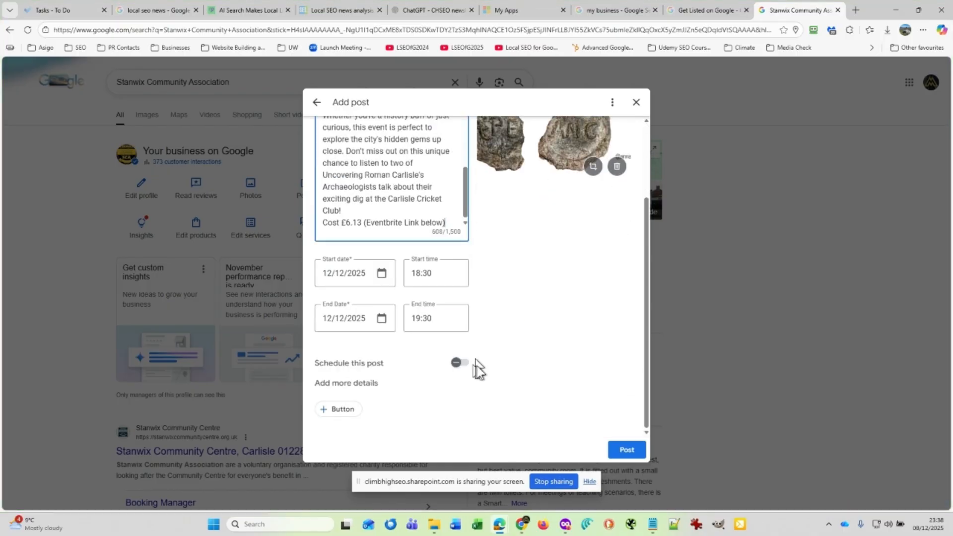
{"action": "left_click", "coordinate": [345, 409]}
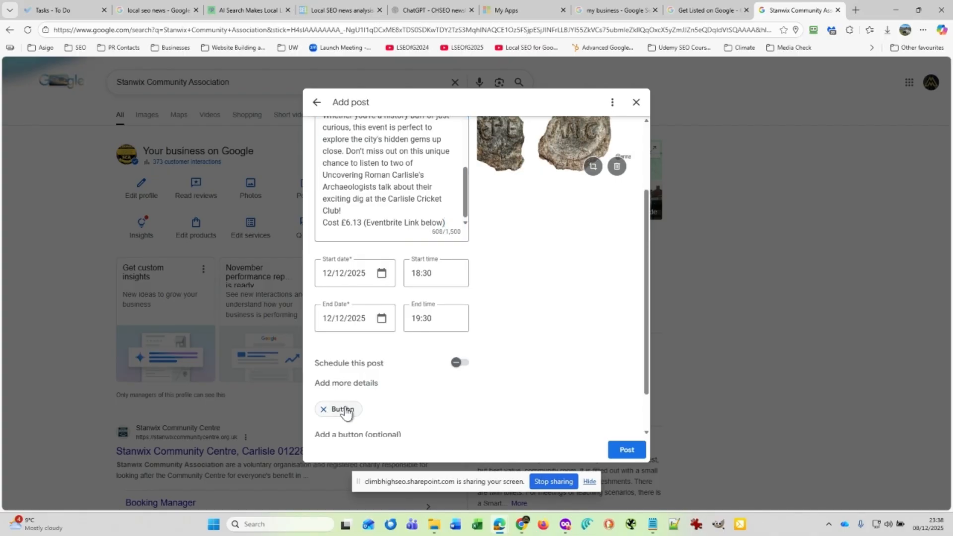
{"action": "scroll", "coordinate": [476, 399], "scroll_direction": "down", "scroll_amount": 1}
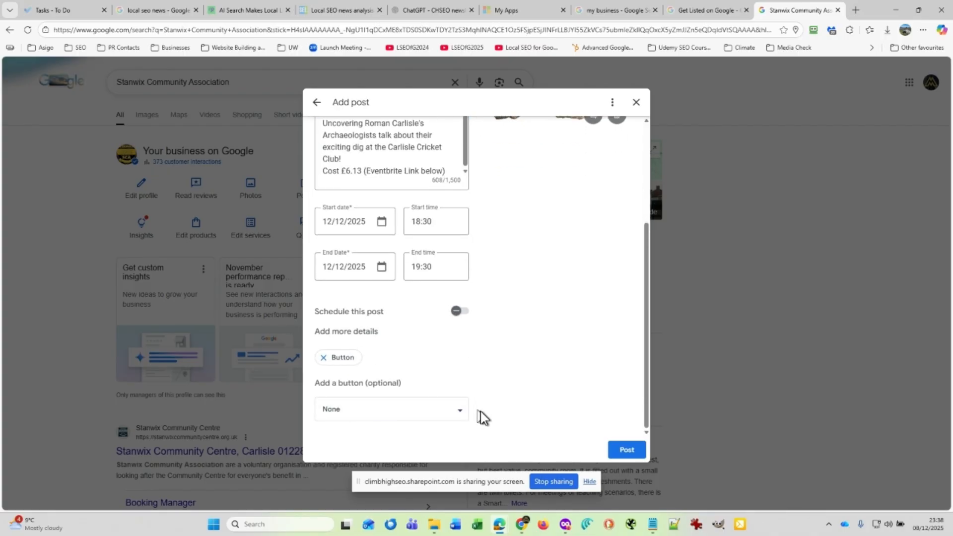
{"action": "left_click", "coordinate": [457, 413]}
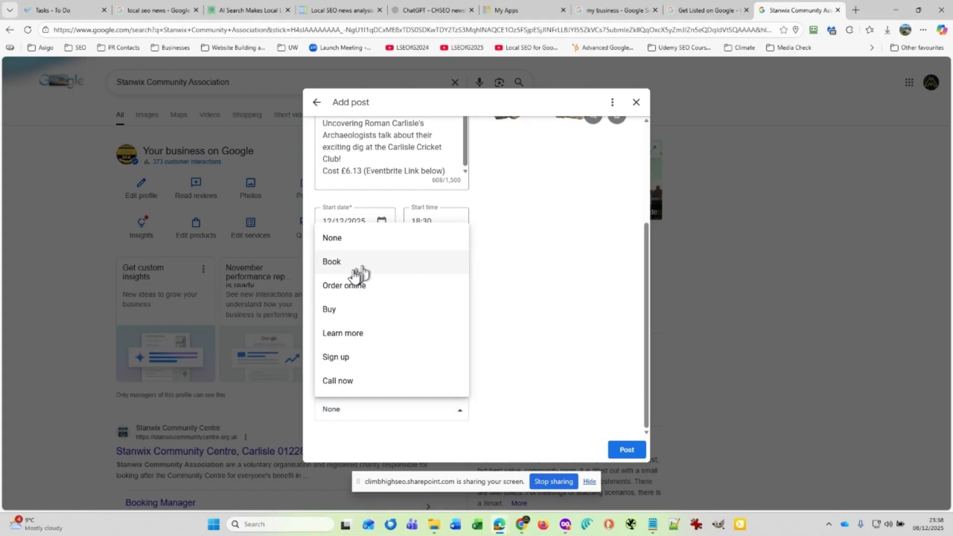
{"action": "left_click", "coordinate": [339, 263]}
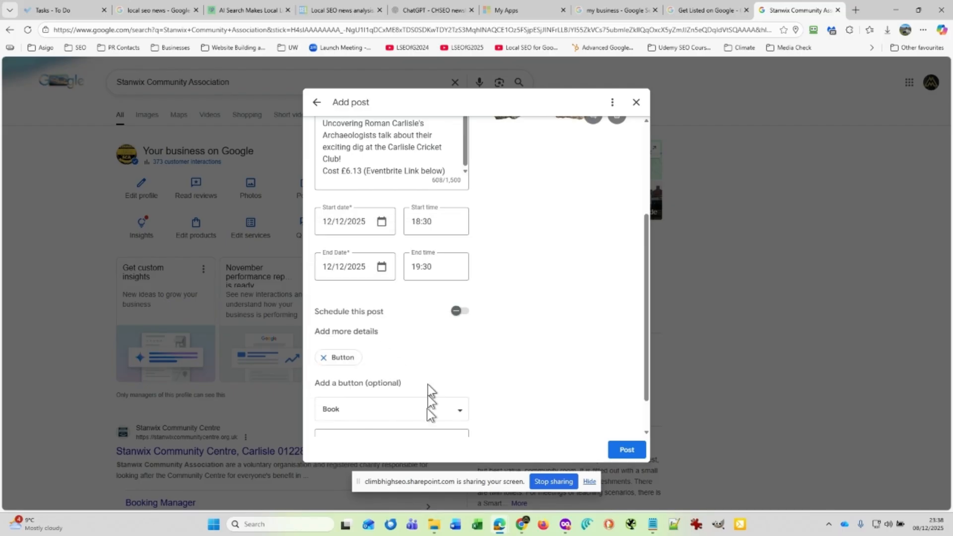
{"action": "scroll", "coordinate": [437, 412], "scroll_direction": "down", "scroll_amount": 1}
{"action": "left_click", "coordinate": [404, 396]}
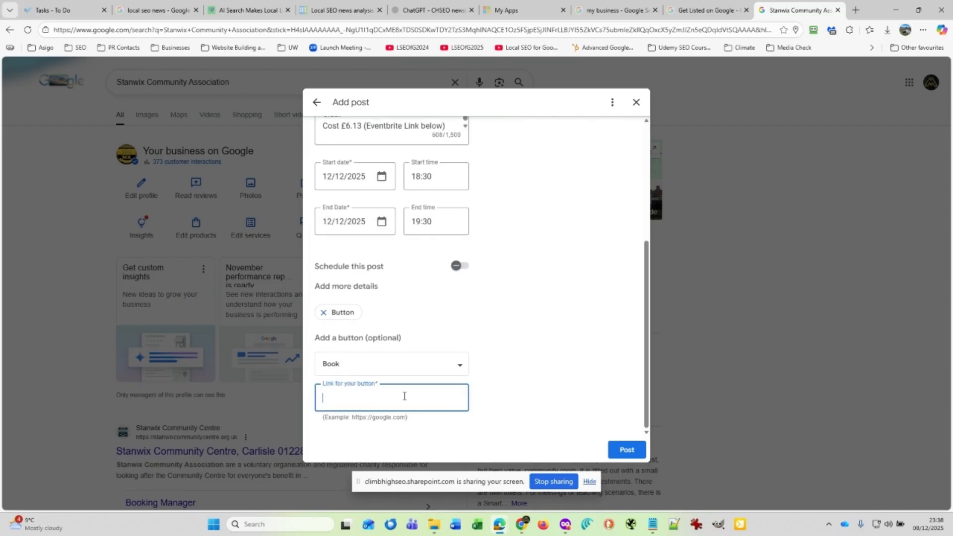
{"action": "key", "text": "ctrl+v"}
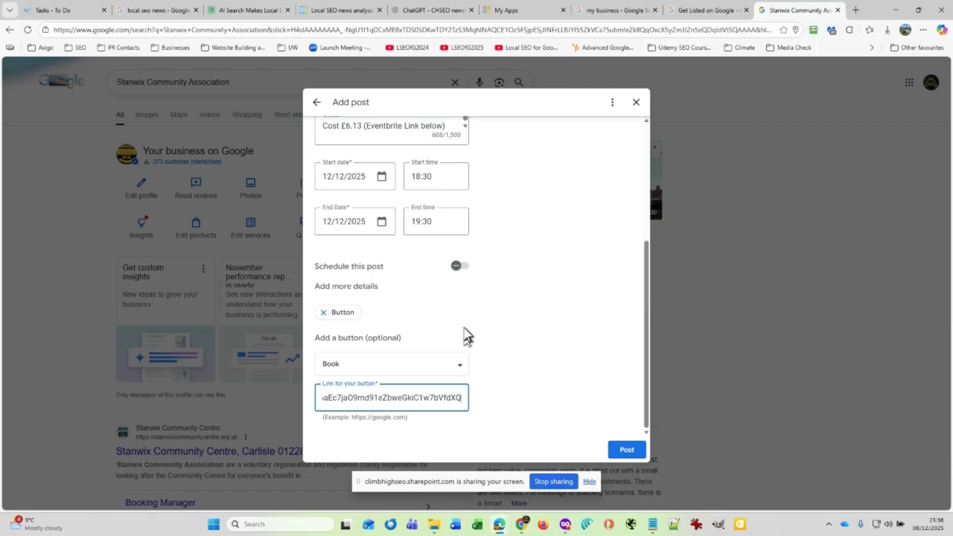
Turn on scheduling for the post and set its publication to 09/12/2025 at 08:00
{"action": "scroll", "coordinate": [576, 300], "scroll_direction": "up", "scroll_amount": 4}
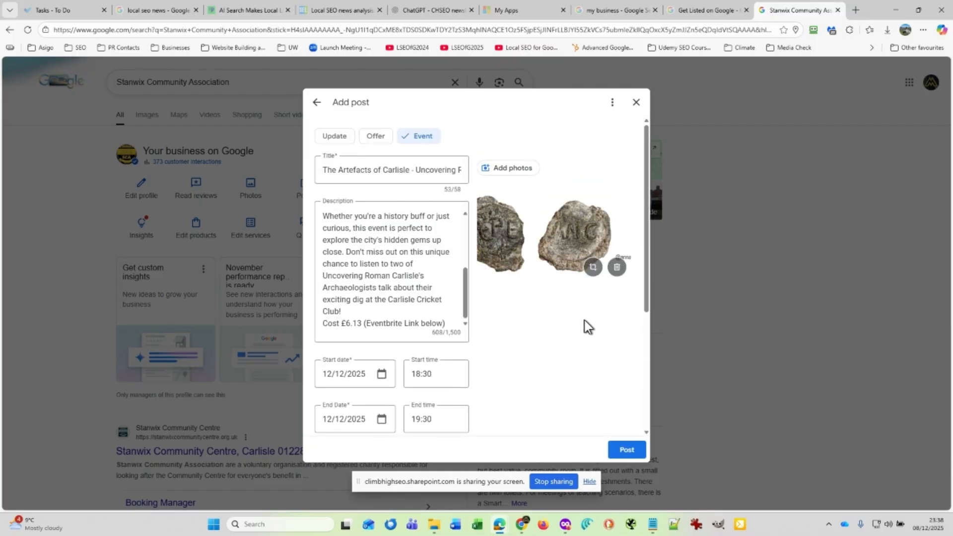
{"action": "scroll", "coordinate": [577, 342], "scroll_direction": "down", "scroll_amount": 4}
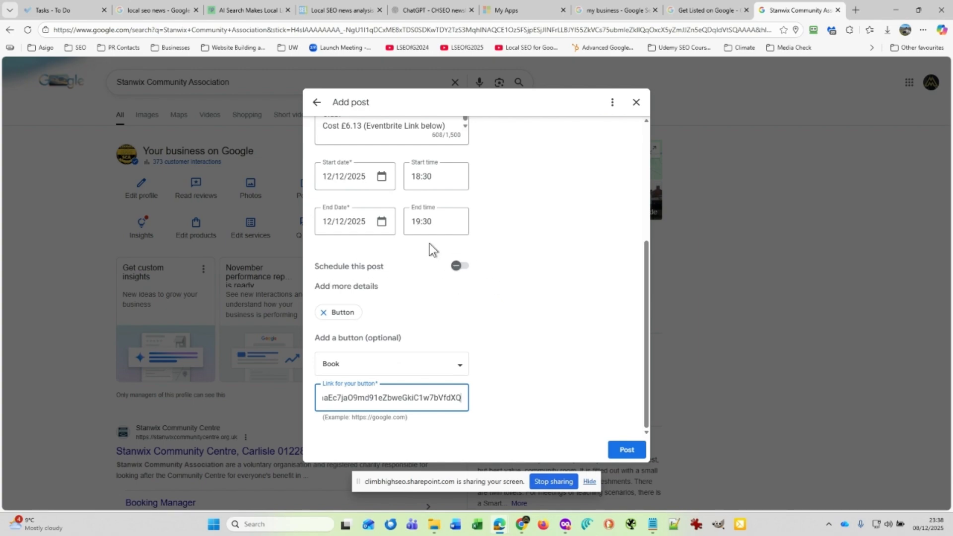
{"action": "left_click", "coordinate": [455, 268]}
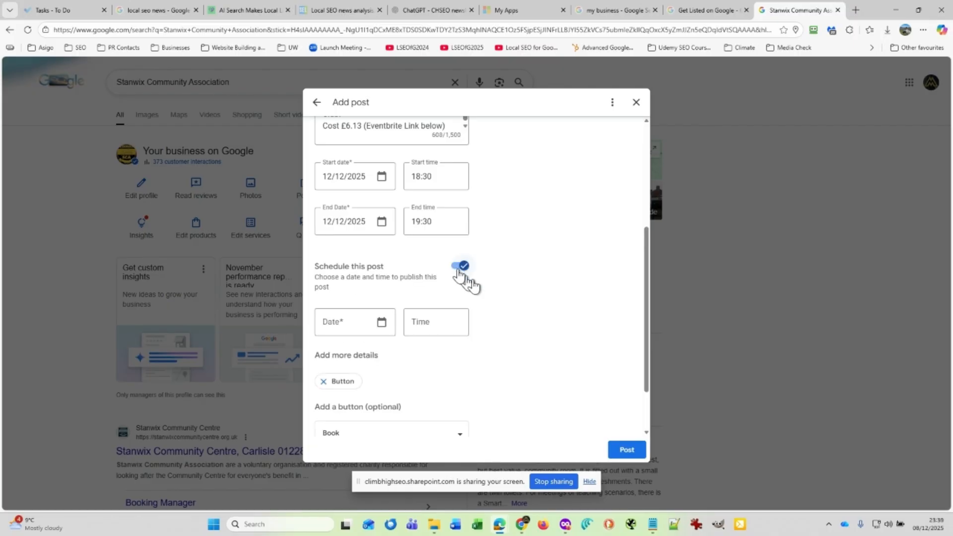
{"action": "left_click", "coordinate": [382, 322]}
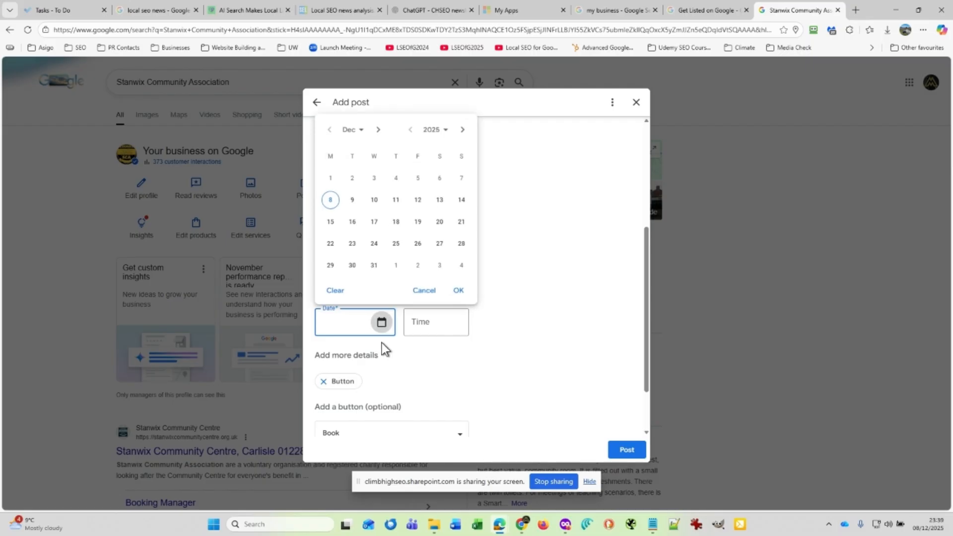
{"action": "left_click", "coordinate": [351, 200]}
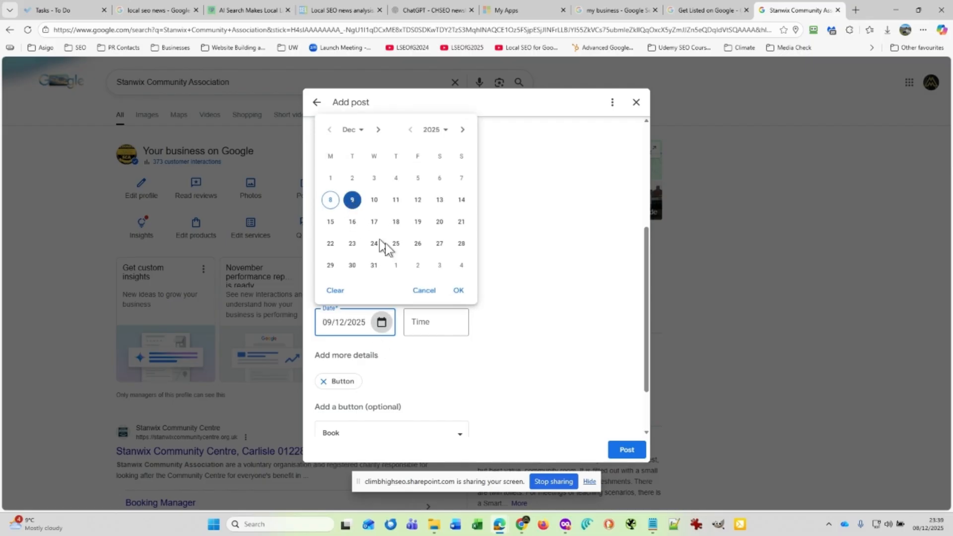
{"action": "left_click", "coordinate": [445, 324]}
{"action": "scroll", "coordinate": [449, 243], "scroll_direction": "down", "scroll_amount": 4}
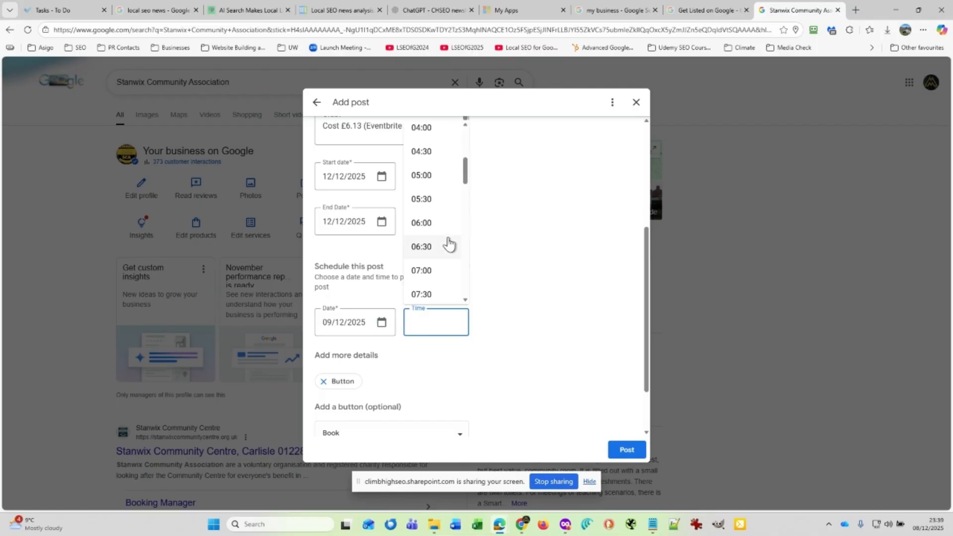
{"action": "scroll", "coordinate": [437, 233], "scroll_direction": "up", "scroll_amount": 1}
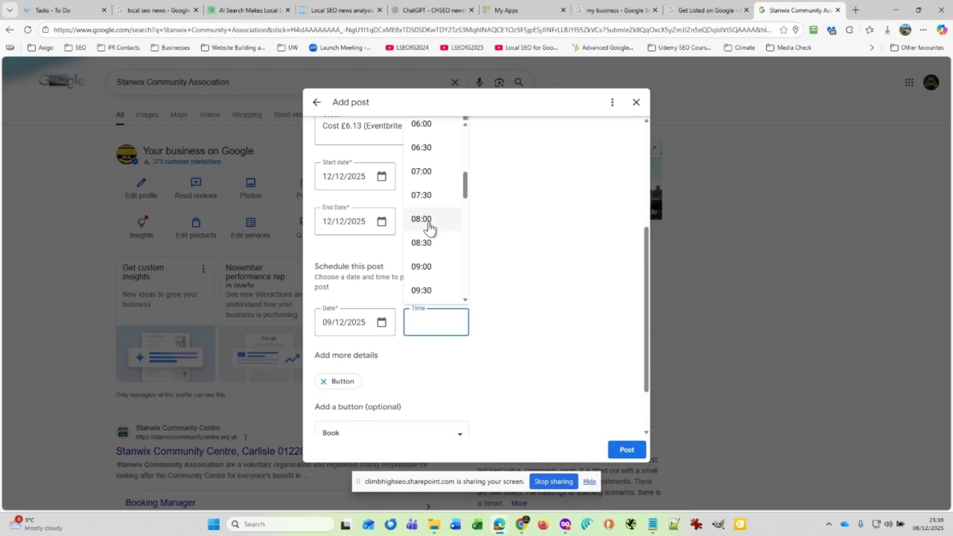
{"action": "left_click", "coordinate": [425, 222]}
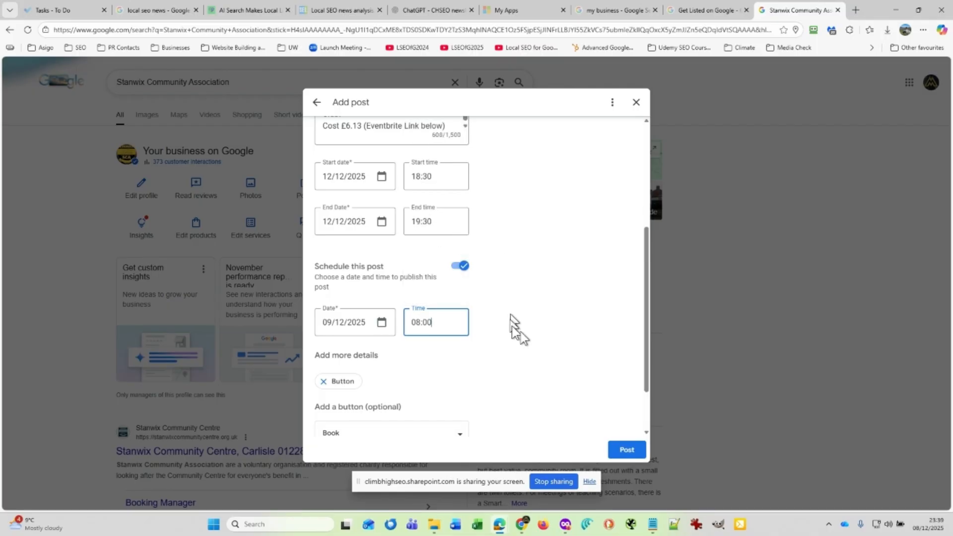
Check the completed event details and submit the scheduled post
{"action": "scroll", "coordinate": [613, 383], "scroll_direction": "down", "scroll_amount": 2}
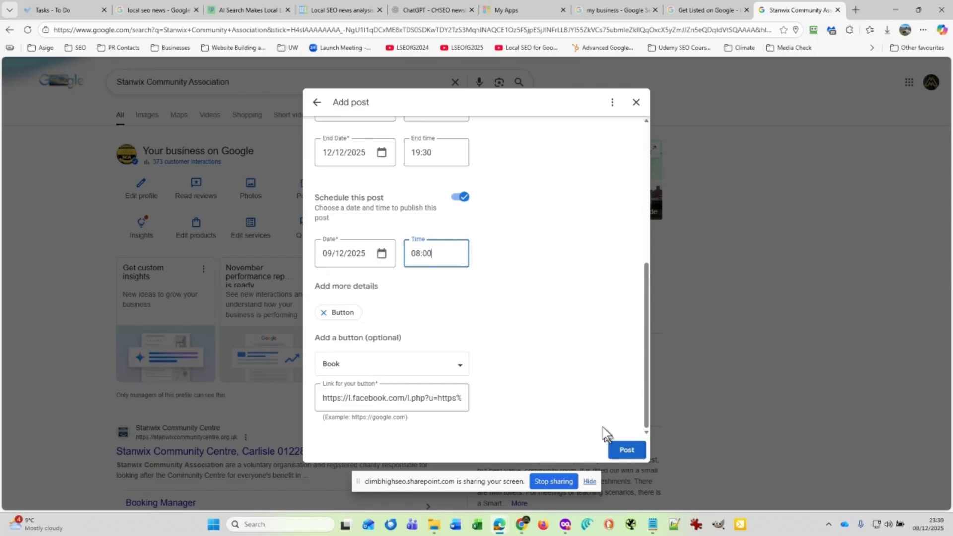
{"action": "scroll", "coordinate": [597, 410], "scroll_direction": "up", "scroll_amount": 3}
{"action": "scroll", "coordinate": [598, 365], "scroll_direction": "down", "scroll_amount": 3}
{"action": "left_click", "coordinate": [628, 454]}
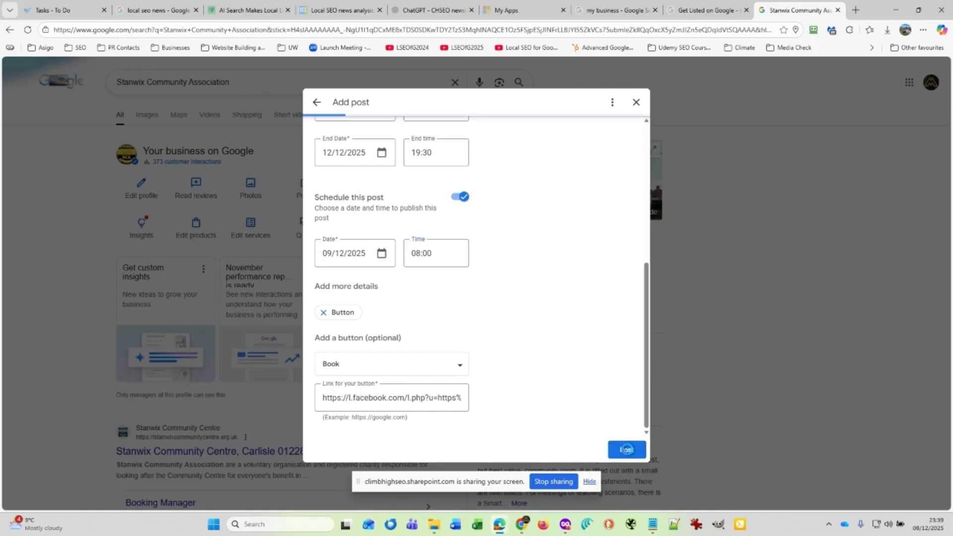